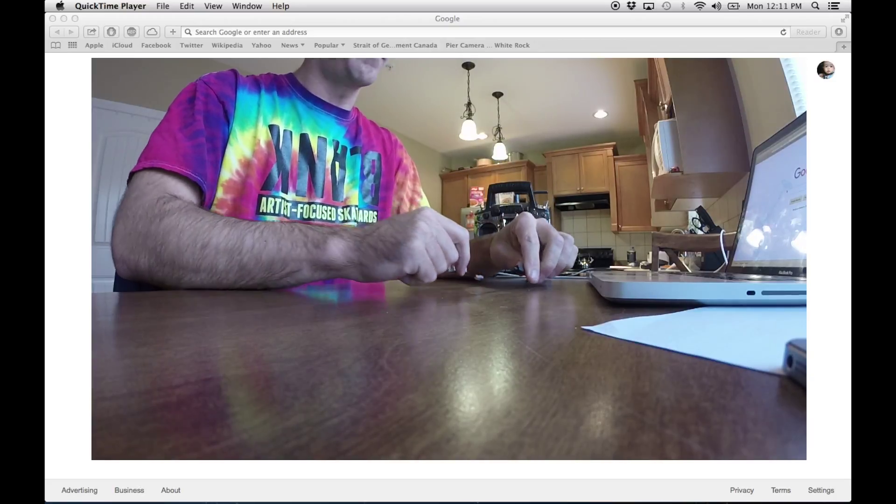
Search Google in Safari for 'USB to UART driver'.
{"action": "left_click", "coordinate": [340, 243]}
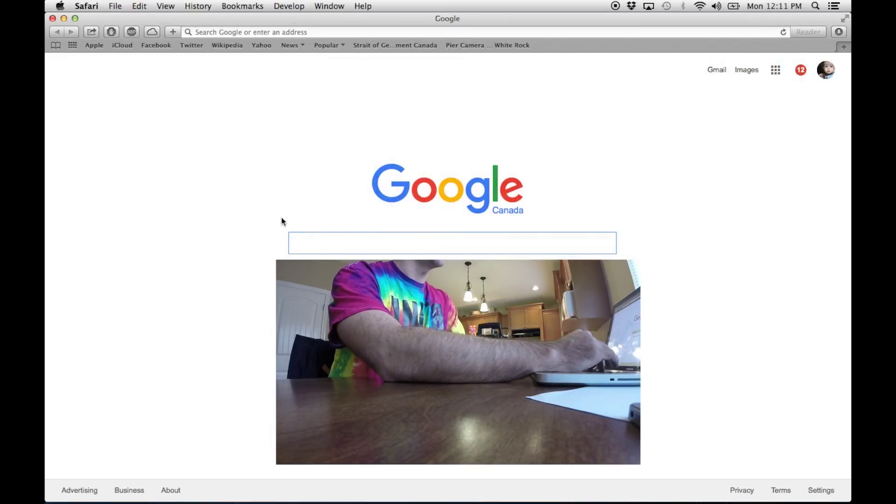
{"action": "type", "text": "us"}
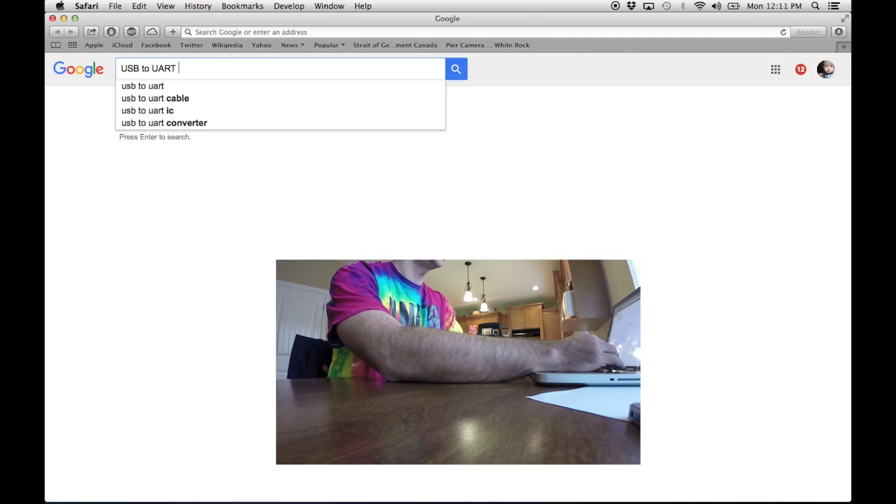
{"action": "type", "text": "B to UART driver"}
{"action": "key", "text": "Return"}
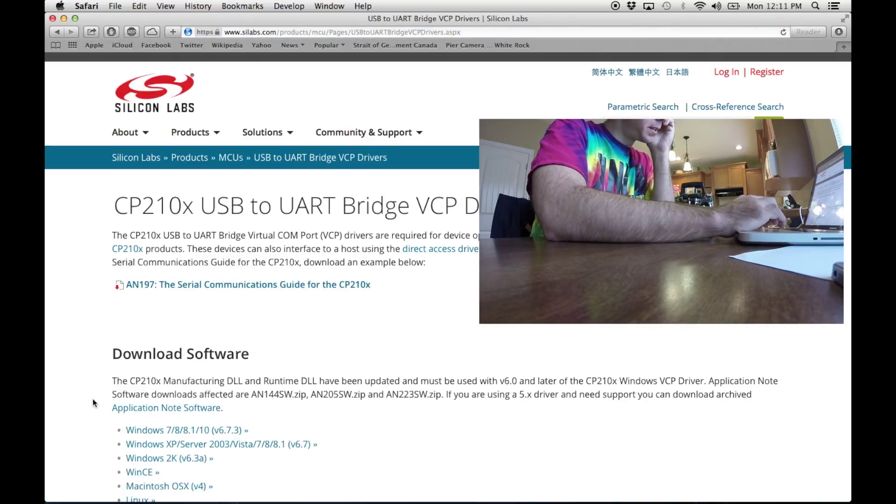
Download the Macintosh OSX VCP driver (832 KB) from the Silicon Labs CP210x page.
{"action": "scroll", "coordinate": [112, 392], "scroll_direction": "down", "scroll_amount": 10}
{"action": "scroll", "coordinate": [117, 389], "scroll_direction": "down", "scroll_amount": 5}
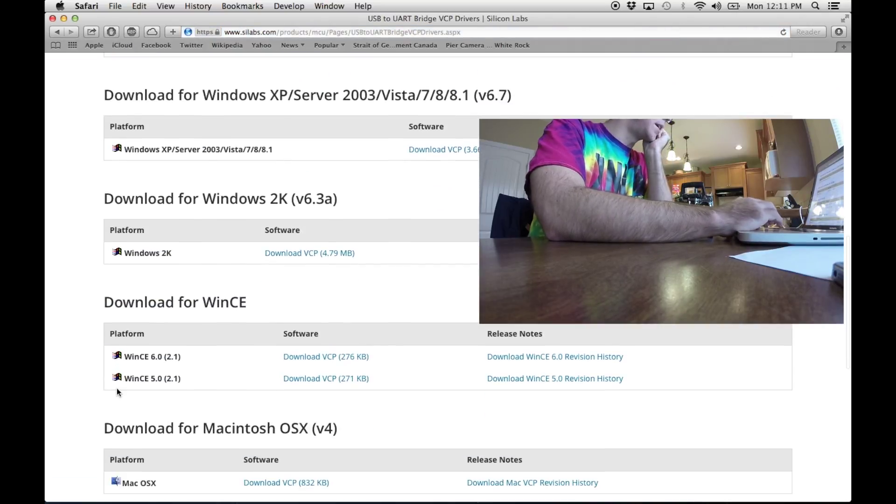
{"action": "scroll", "coordinate": [280, 247], "scroll_direction": "down", "scroll_amount": 7}
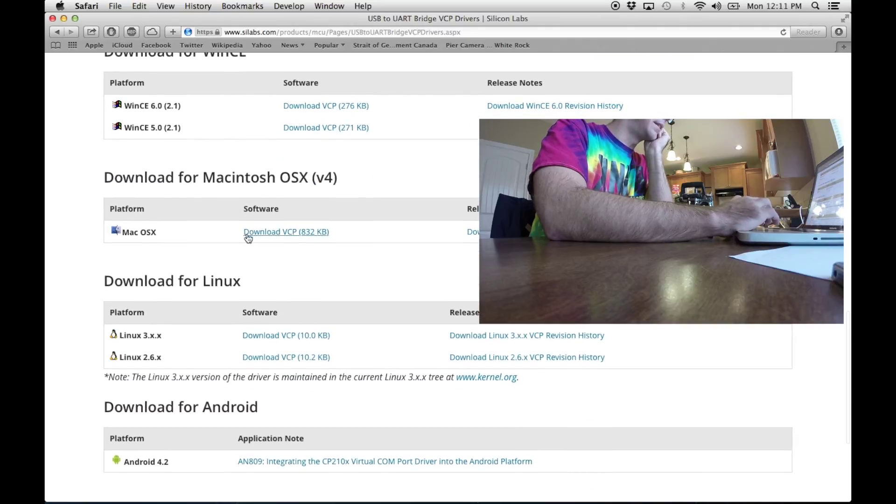
{"action": "left_click", "coordinate": [275, 233]}
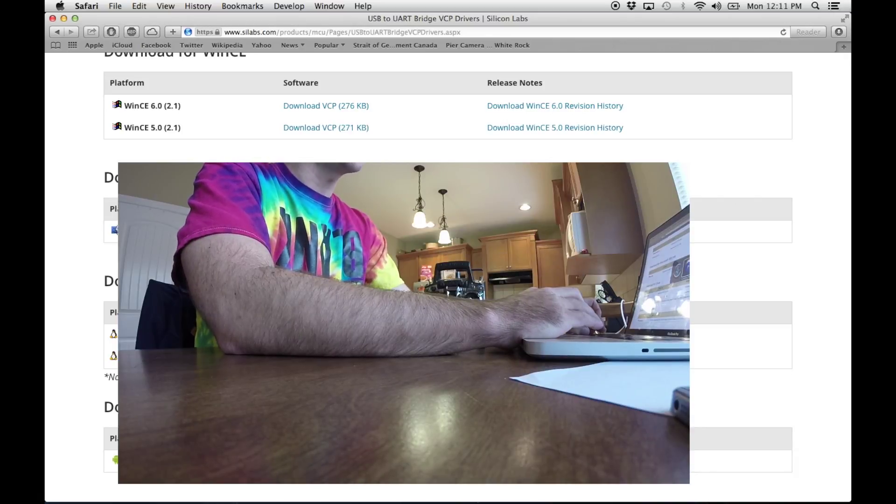
Confirm the driver is in Downloads and go back to the Google results.
{"action": "key", "text": "super+n"}
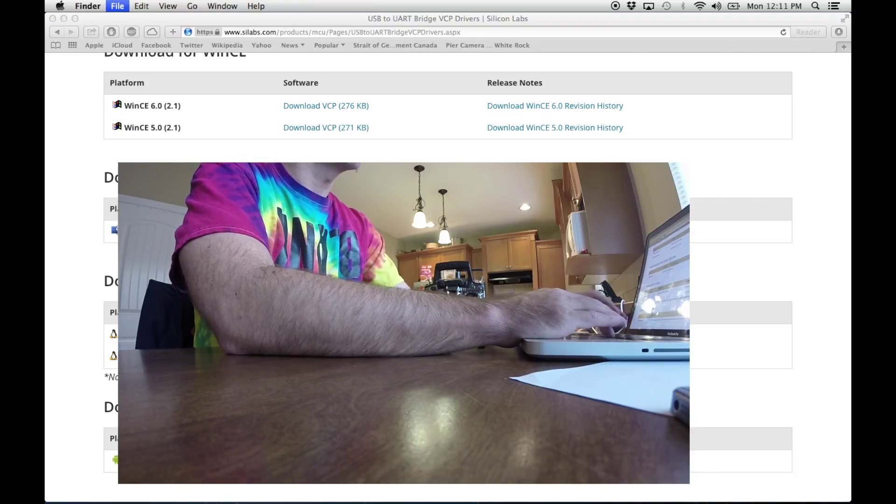
{"action": "key", "text": "super+w"}
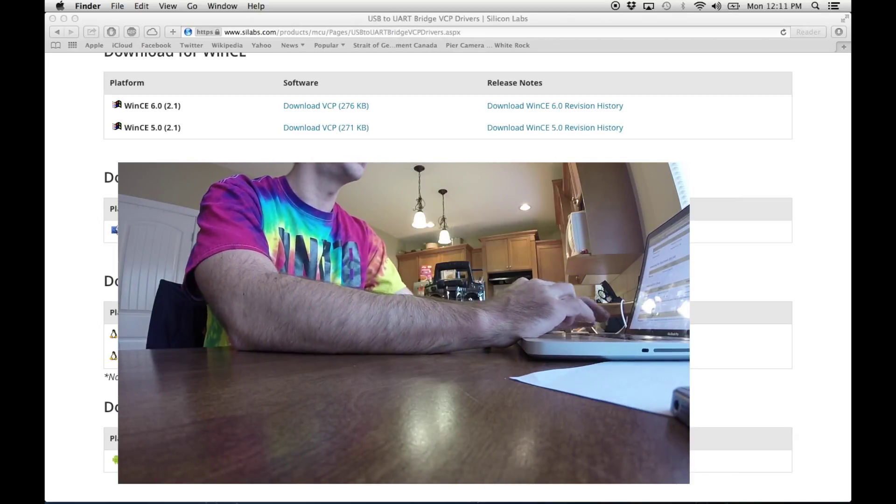
{"action": "scroll", "coordinate": [448, 276], "scroll_direction": "left", "scroll_amount": 5}
Replace the Google query with 'Cleanflight Download' to find the Cleanflight Configurator listing.
{"action": "left_click", "coordinate": [221, 69]}
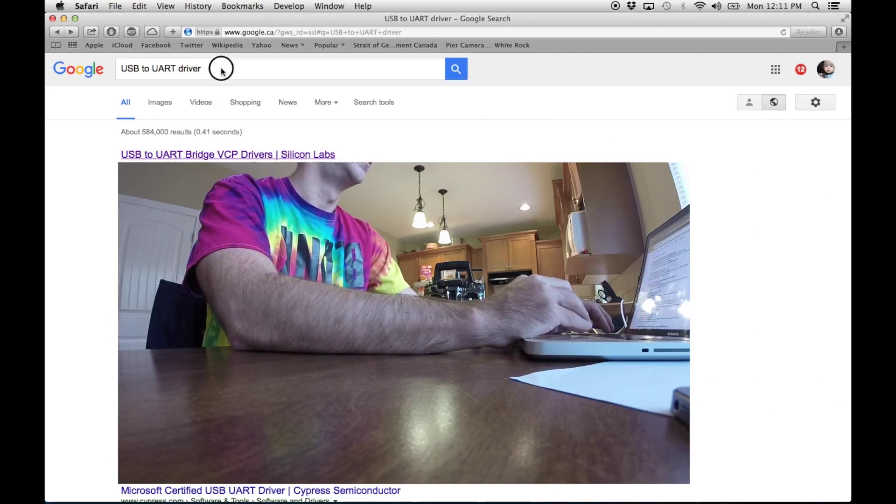
{"action": "key", "text": "super+a"}
{"action": "type", "text": "Clea"}
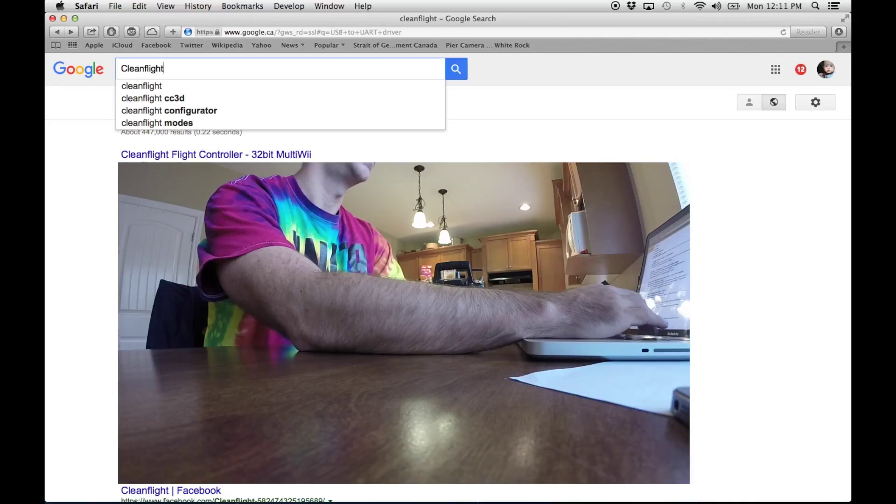
{"action": "type", "text": "nflight Download"}
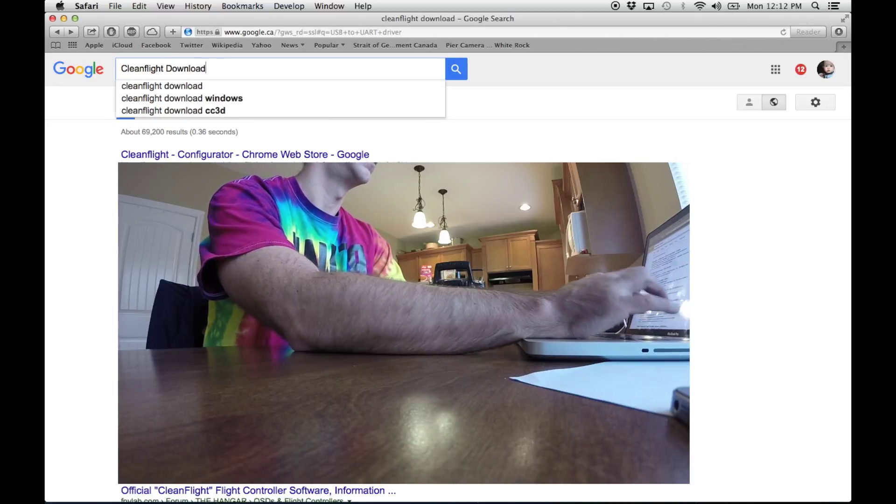
{"action": "key", "text": "Return"}
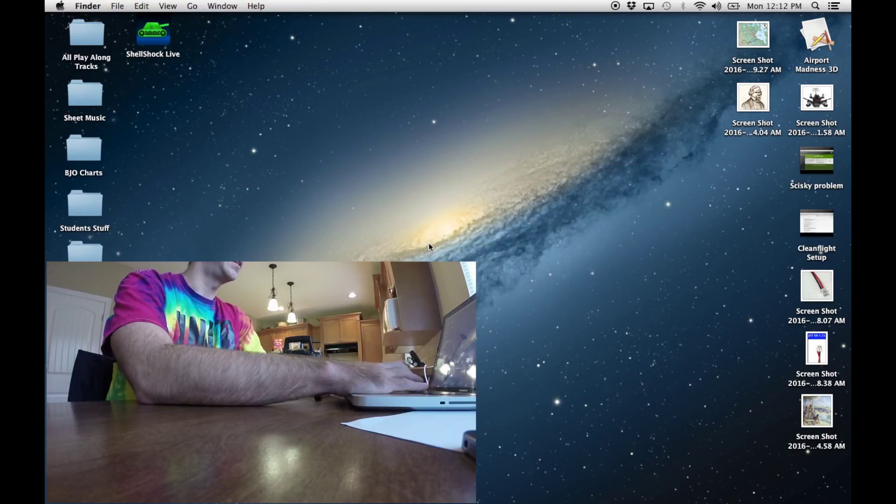
{"action": "key", "text": "super+space"}
Launch Cleanflight Configurator via Spotlight 'clean', with port /dev/cu.SLAB_USBtoUART at 115200 baud.
{"action": "type", "text": "clean"}
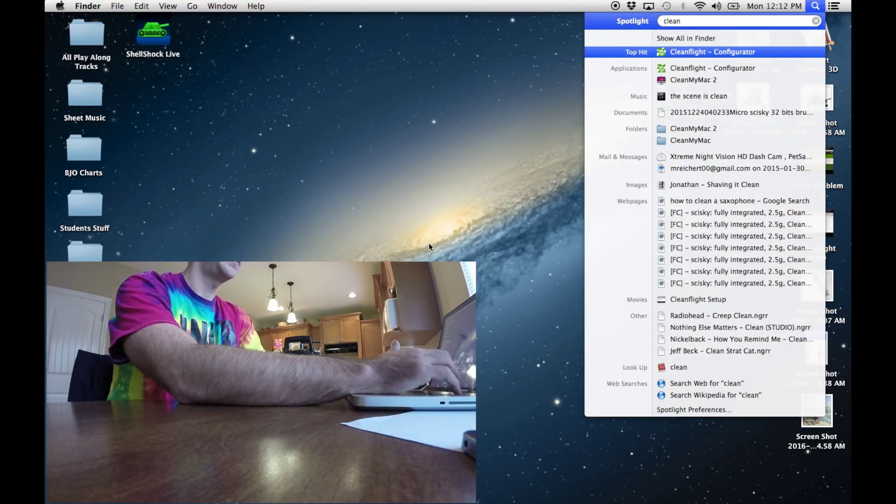
{"action": "key", "text": "Return"}
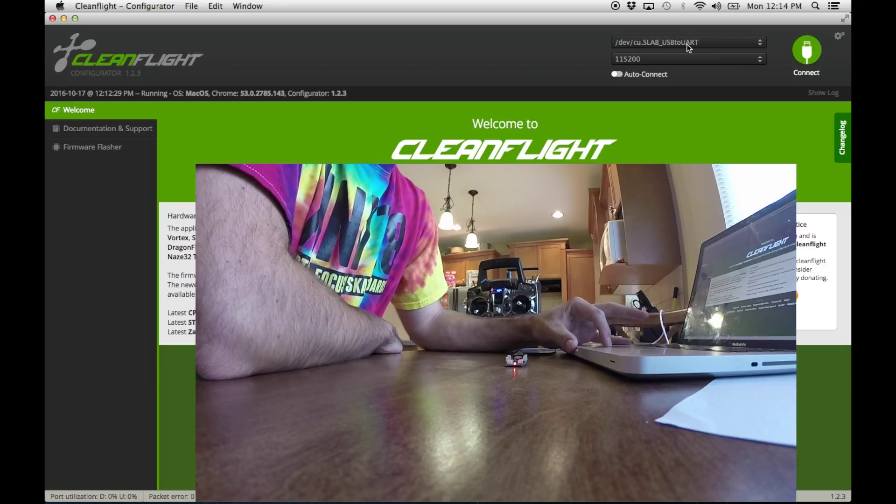
Connect to the flight controller so Setup shows the quad's 3D model and attitude.
{"action": "left_click", "coordinate": [810, 54]}
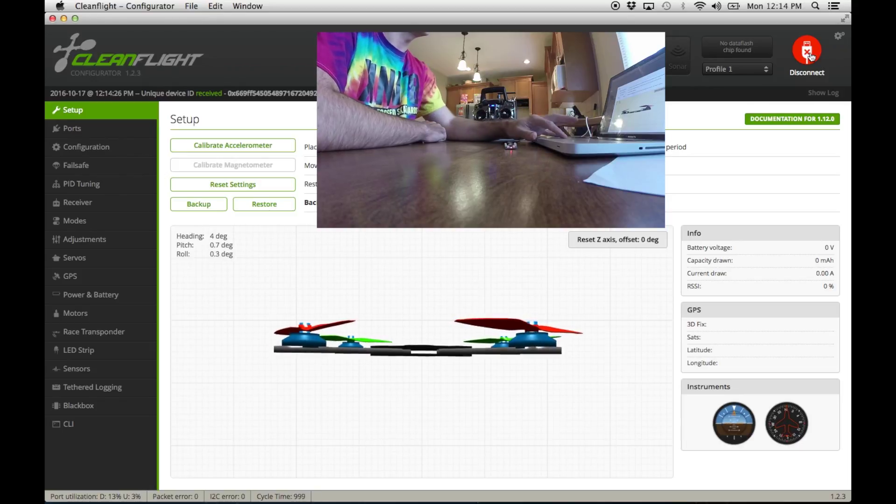
Check live receiver channel values, with AUX 1 and AUX 2 near 1028.
{"action": "left_click", "coordinate": [78, 205]}
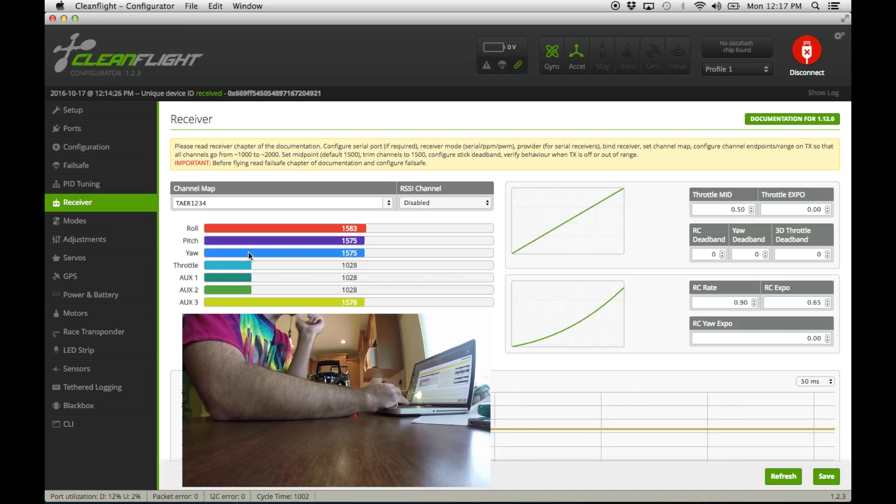
{"action": "left_click", "coordinate": [96, 220]}
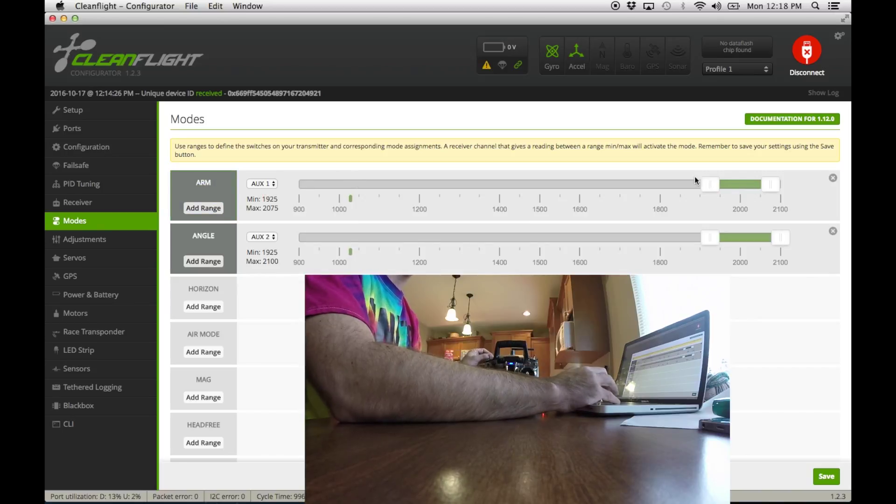
Set ARM's AUX 1 activation range to 1900–2075.
{"action": "left_click_drag", "start_coordinate": [716, 189], "coordinate": [636, 189]}
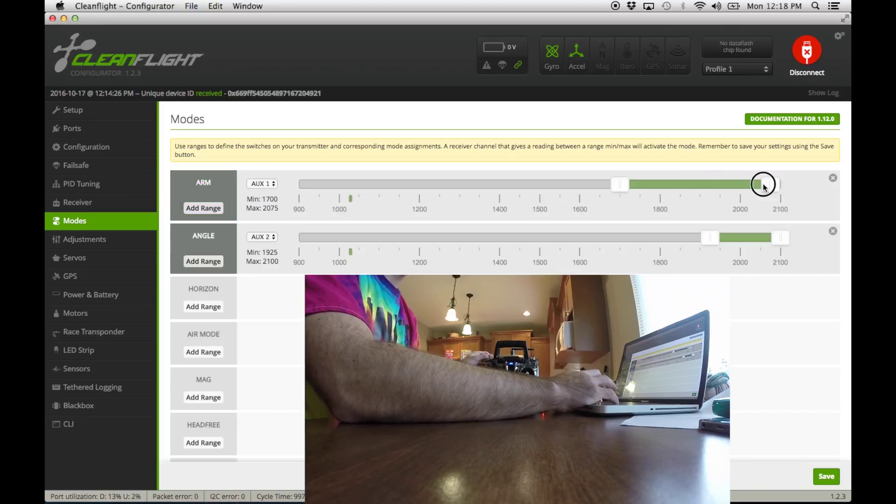
{"action": "left_click_drag", "start_coordinate": [763, 187], "coordinate": [708, 199]}
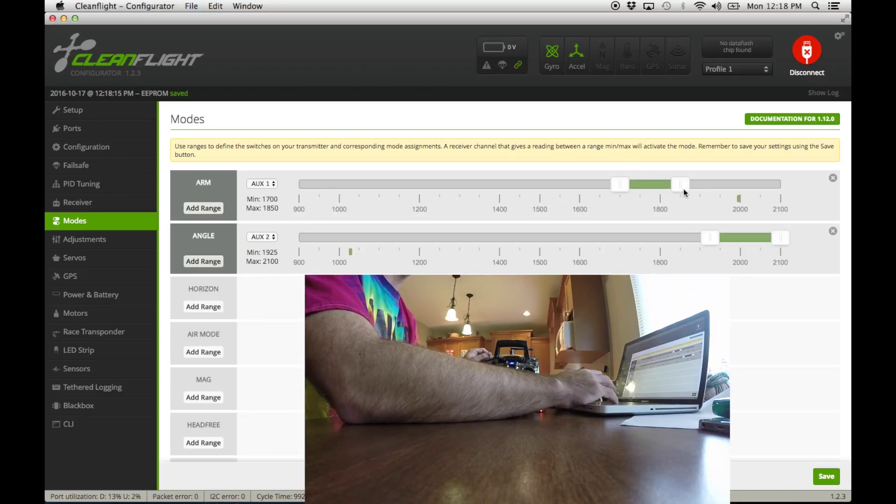
{"action": "left_click_drag", "start_coordinate": [683, 188], "coordinate": [770, 185]}
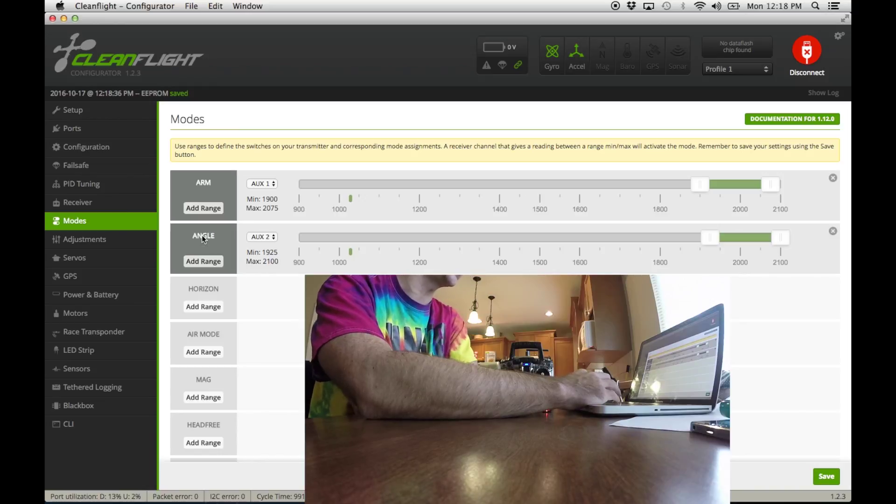
Keep ANGLE on AUX 2, set its range to 1875–2100, and save.
{"action": "left_click", "coordinate": [258, 236]}
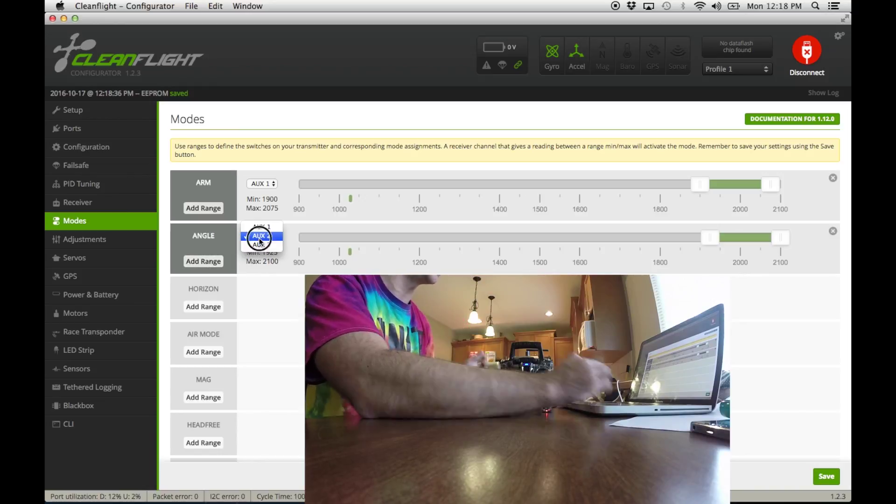
{"action": "left_click", "coordinate": [259, 237]}
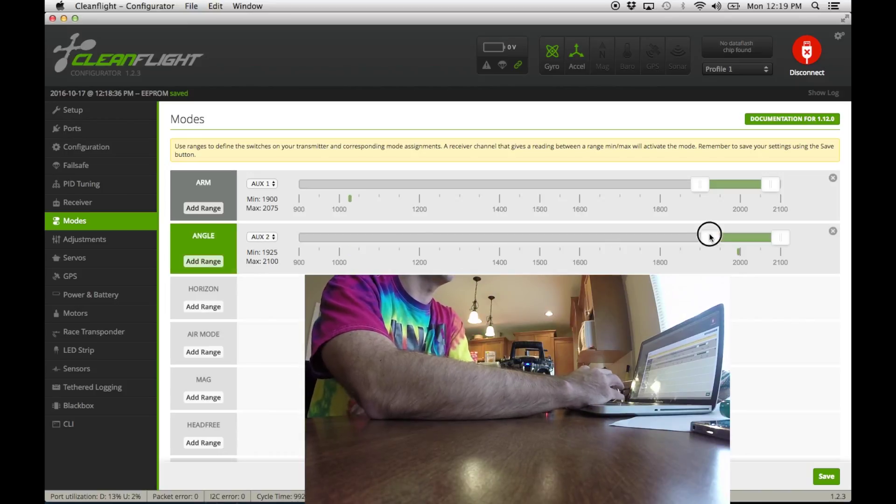
{"action": "left_click_drag", "start_coordinate": [710, 237], "coordinate": [724, 237]}
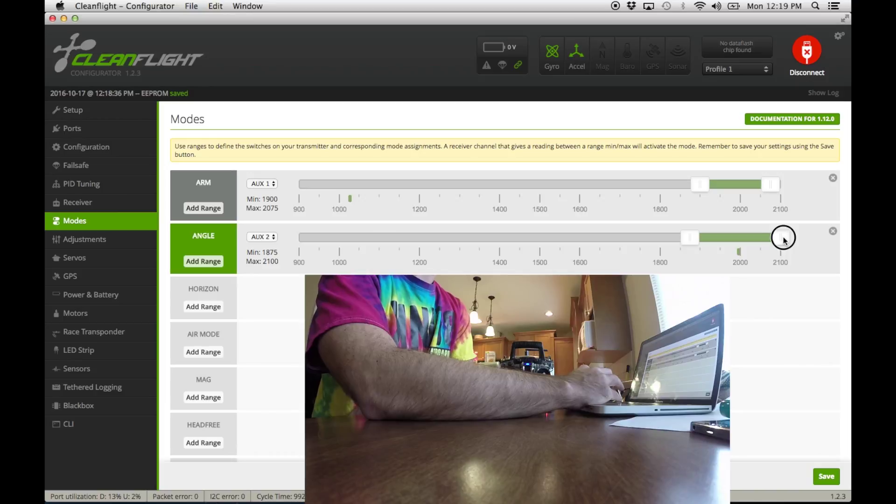
{"action": "left_click_drag", "start_coordinate": [781, 237], "coordinate": [780, 238]}
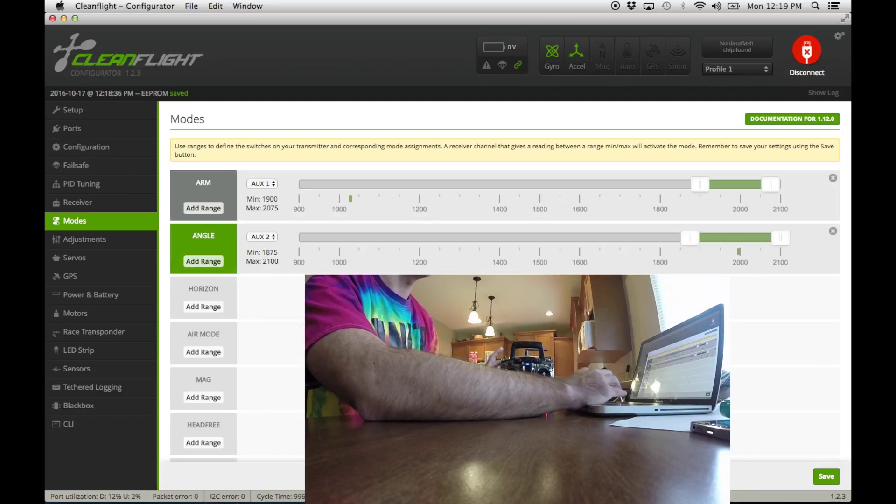
{"action": "left_click", "coordinate": [823, 477]}
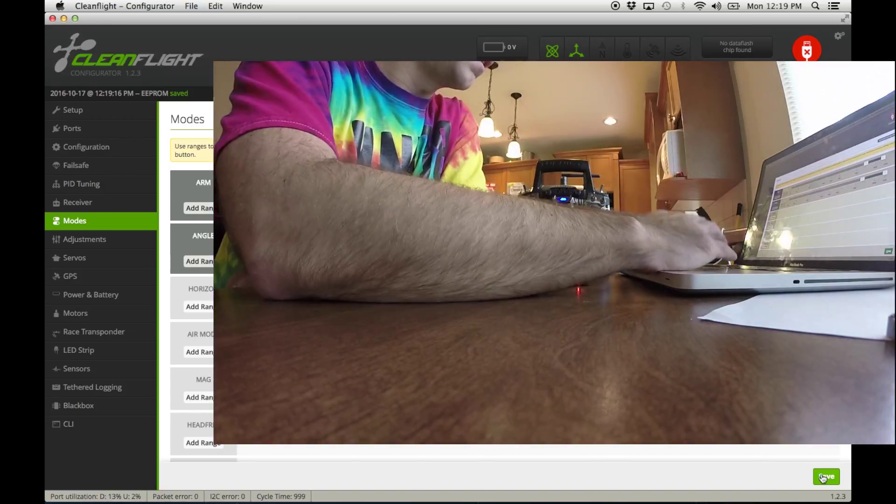
{"action": "left_click", "coordinate": [81, 169]}
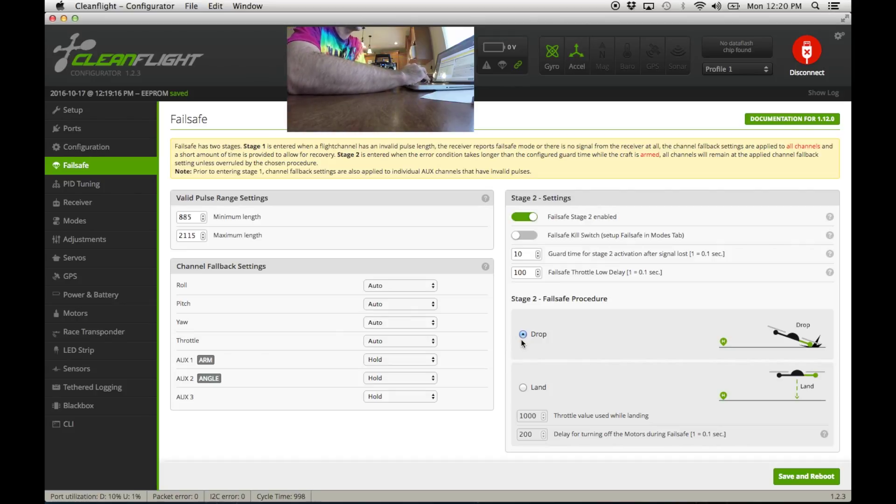
Save the Stage 2 failsafe Drop procedure and reboot the board.
{"action": "left_click", "coordinate": [794, 478]}
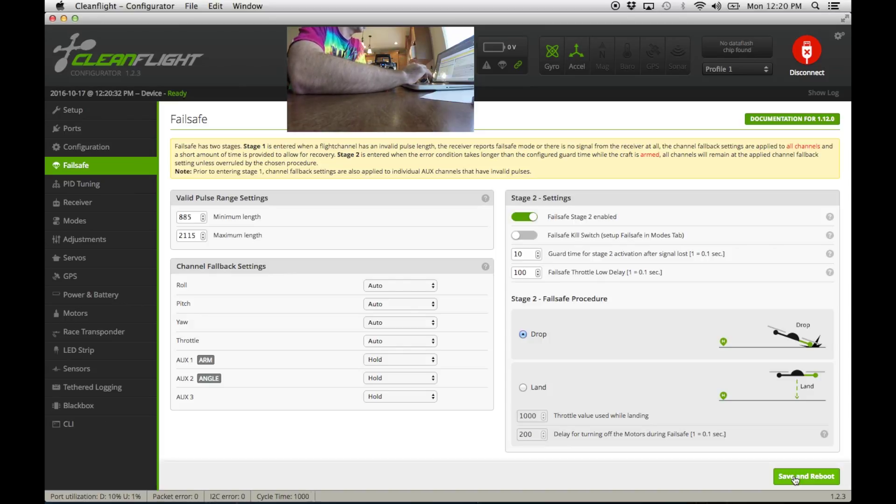
{"action": "left_click", "coordinate": [90, 185]}
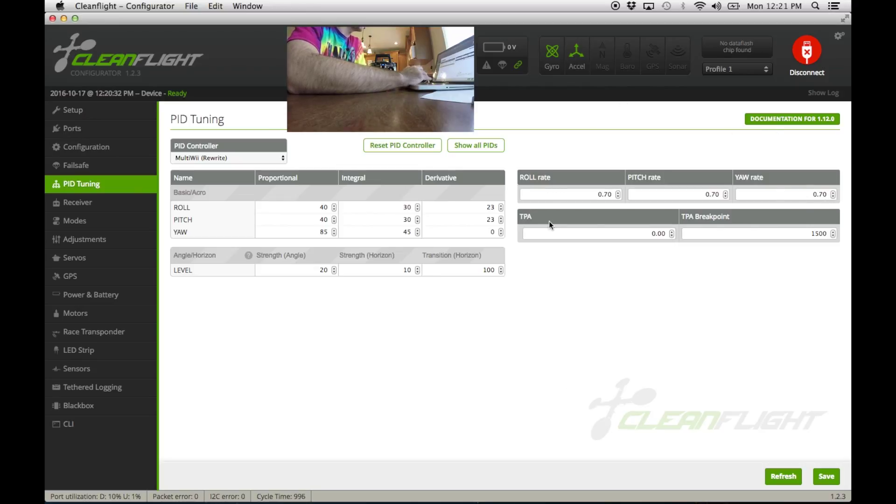
Save the unchanged PIDs (ROLL/PITCH 40/30/23, YAW 85/45/0) to EEPROM.
{"action": "left_click", "coordinate": [825, 480]}
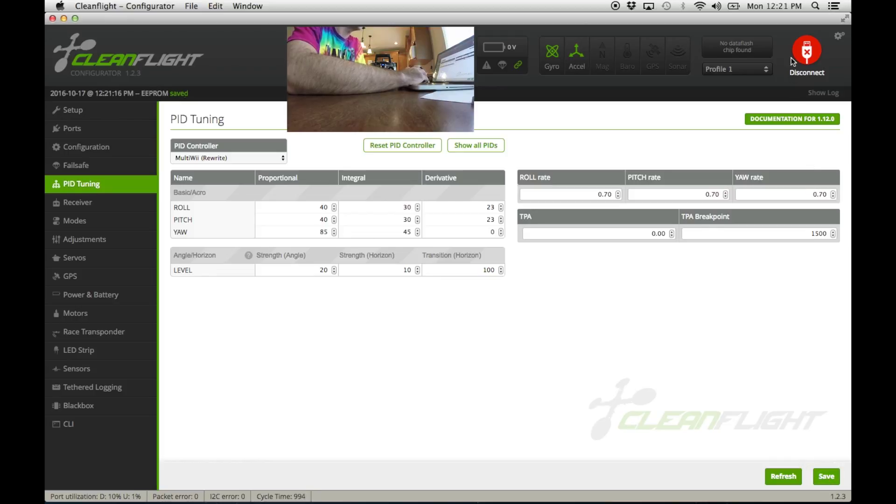
Disconnect from the flight controller, closing the serial port and returning to the Welcome page.
{"action": "left_click", "coordinate": [808, 51]}
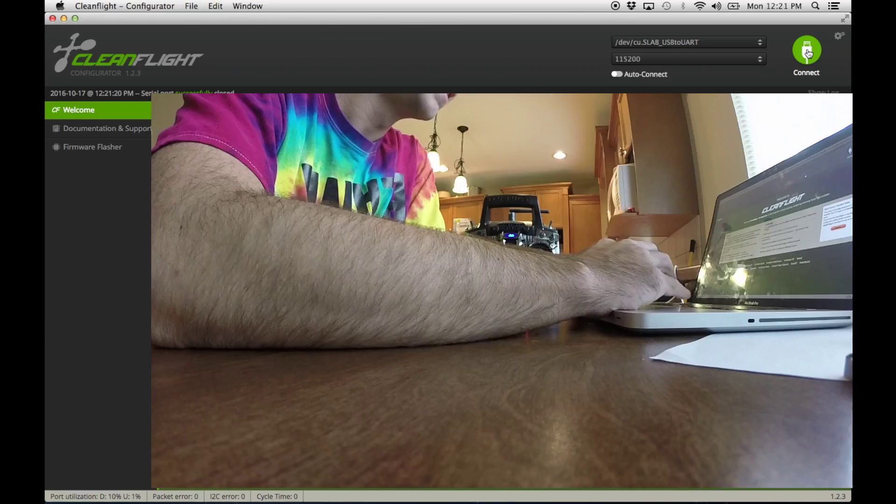